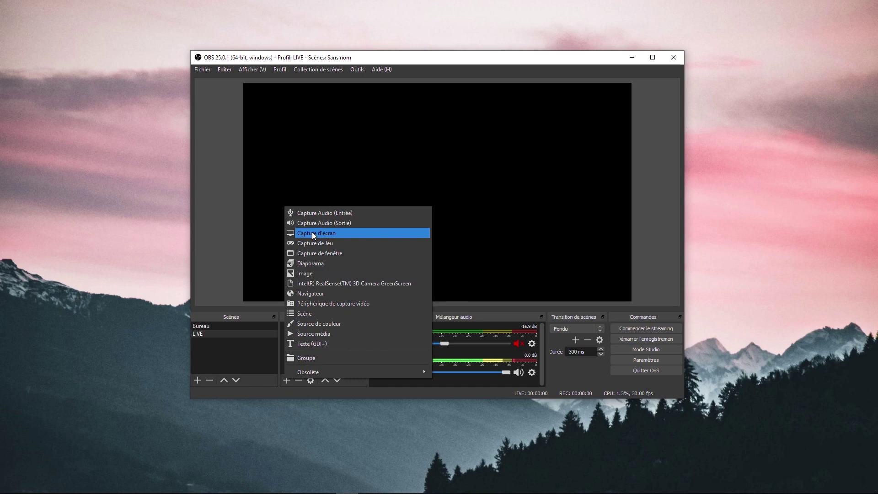
# Step: Add a screen capture source for Écran 1 with cursor capture to the LIVE scene and hide it
pyautogui.click(468, 295)
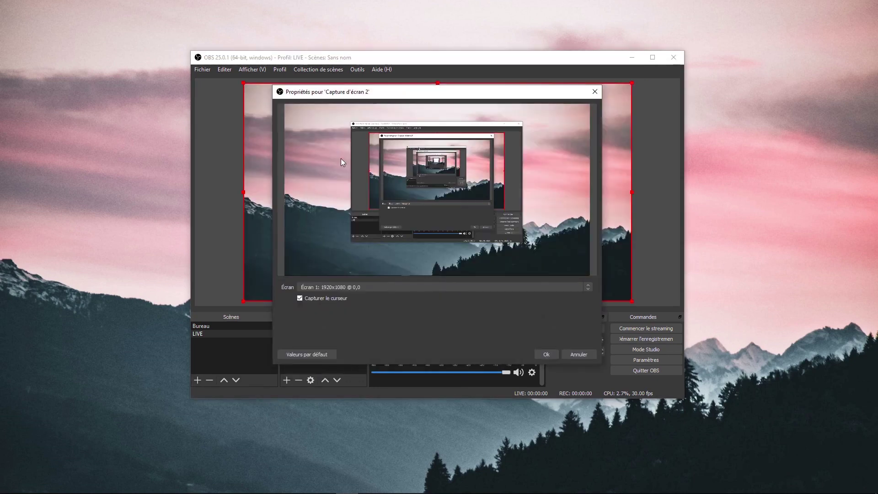
pyautogui.click(551, 355)
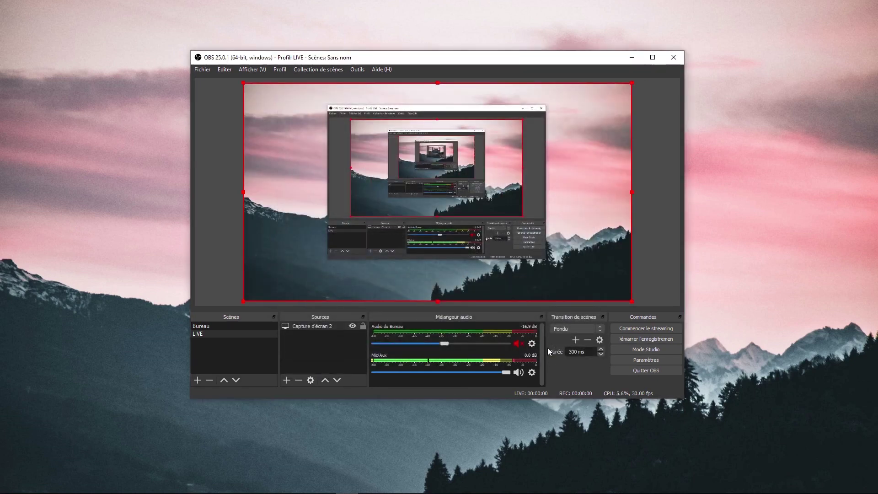
pyautogui.click(354, 327)
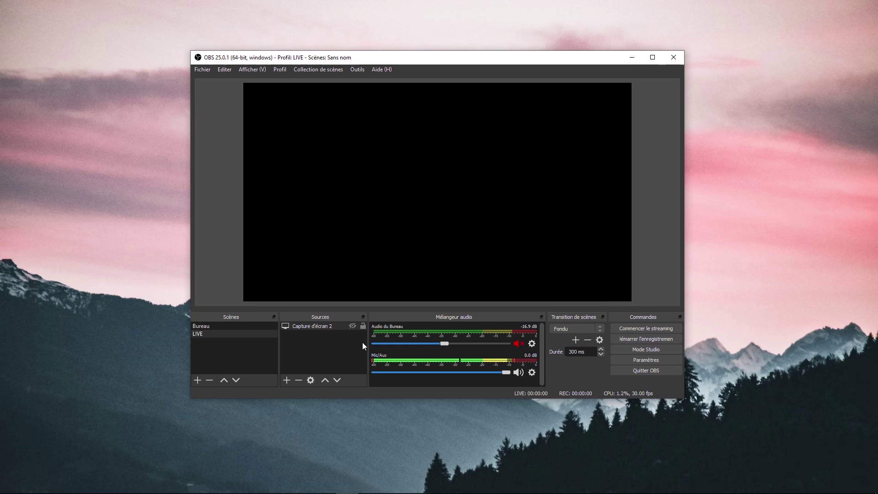
# Step: Set the streaming service to YouTube / YouTube Gaming with the Primary YouTube ingest server
pyautogui.click(646, 360)
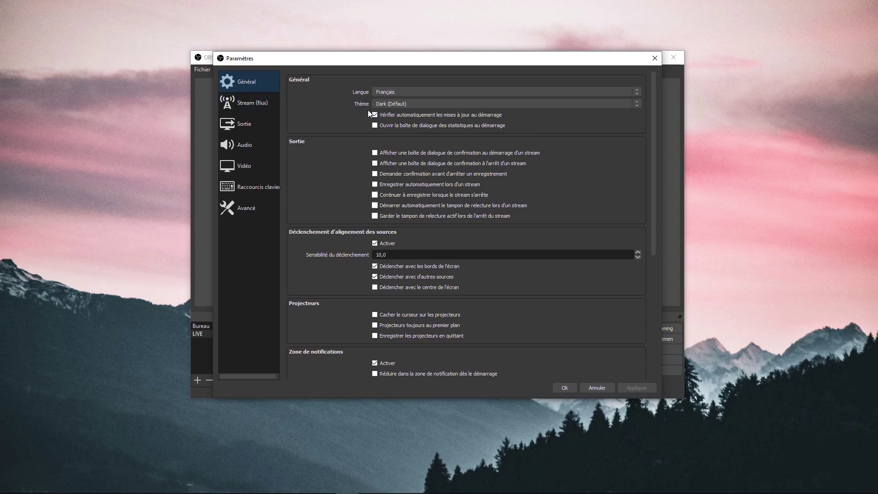
pyautogui.click(252, 105)
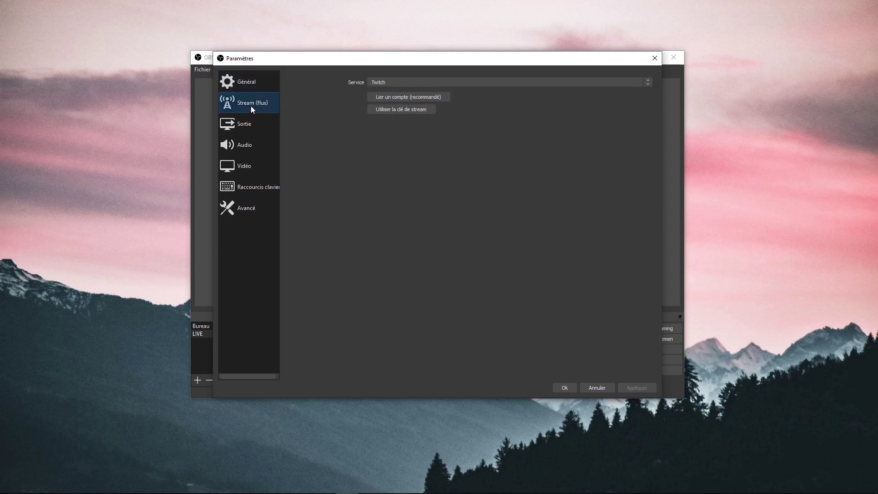
pyautogui.click(493, 83)
pyautogui.click(476, 101)
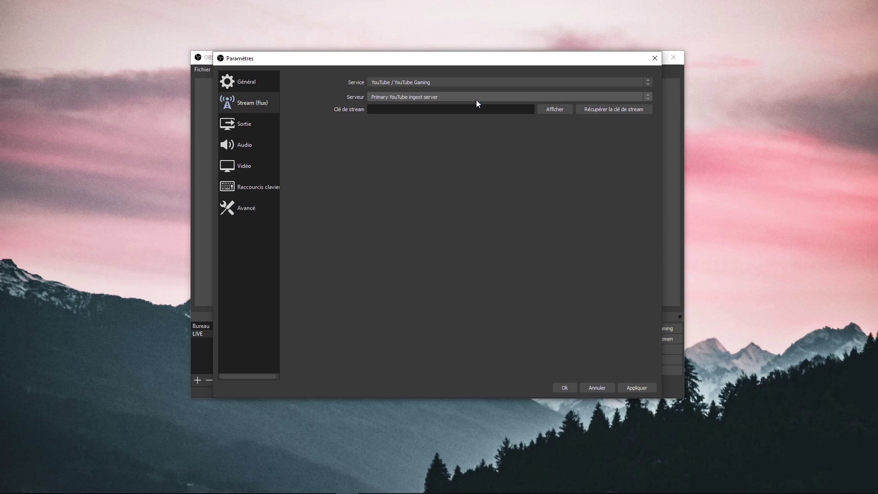
pyautogui.click(446, 97)
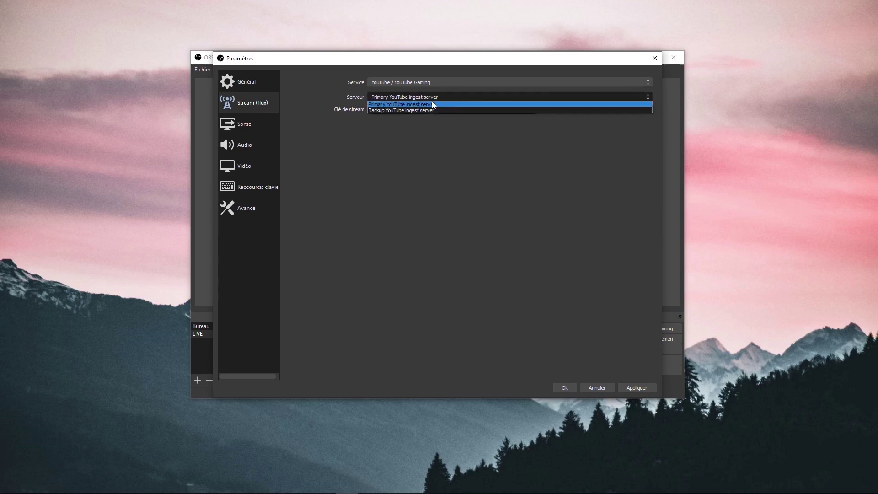
pyautogui.click(390, 105)
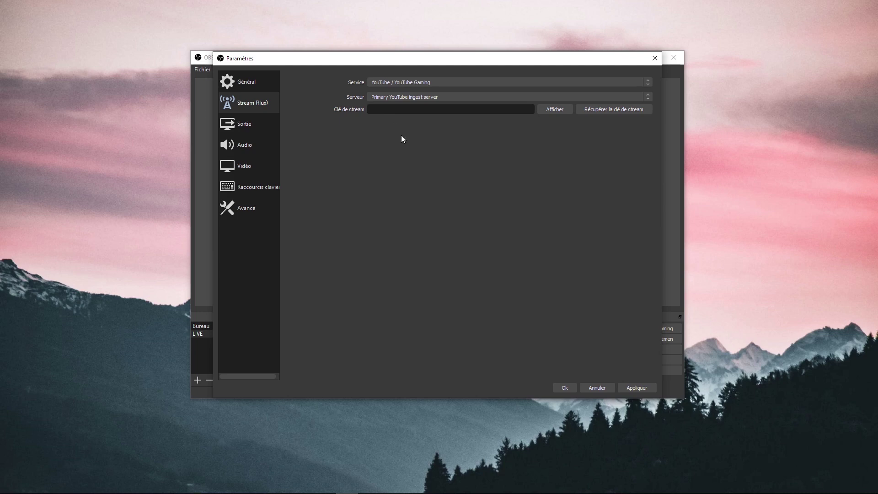
# Step: Set the streaming video bitrate to 5000 Kbps in the output settings
pyautogui.click(266, 130)
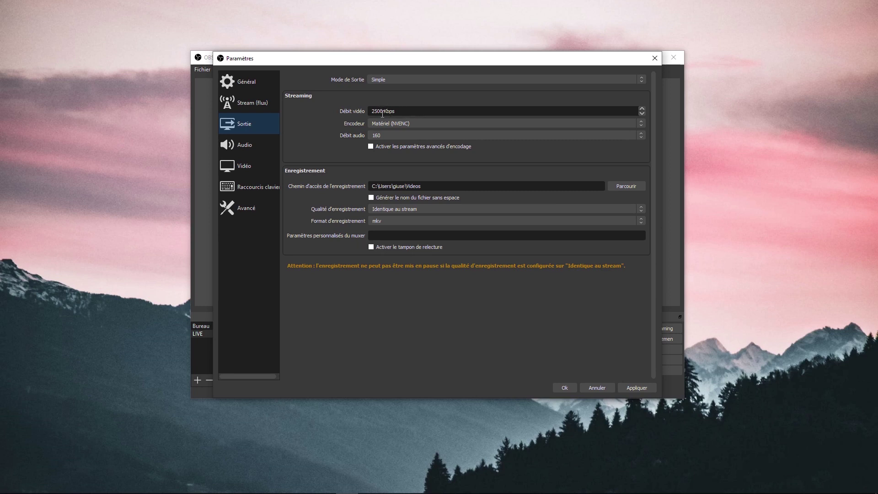
pyautogui.moveTo(383, 111); pyautogui.dragTo(352, 110)
pyautogui.press('BackSpace')
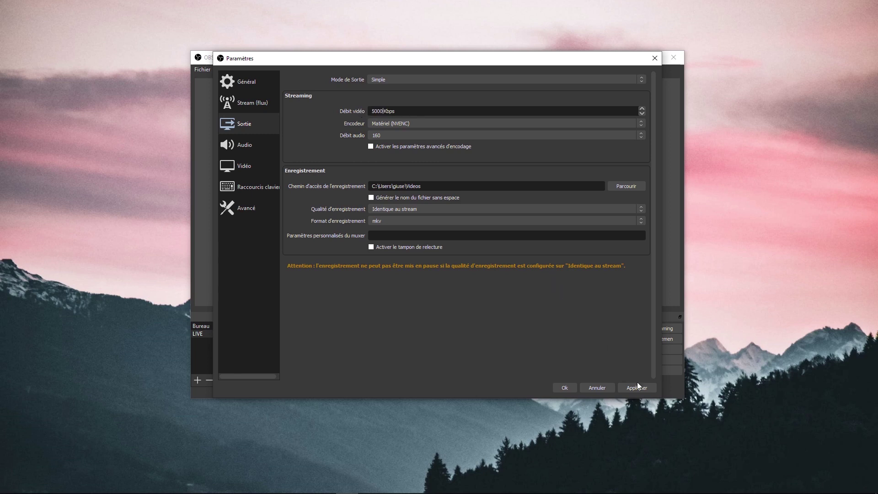
# Step: Set the audio sample rate to 48 kHz and apply the change
pyautogui.click(259, 147)
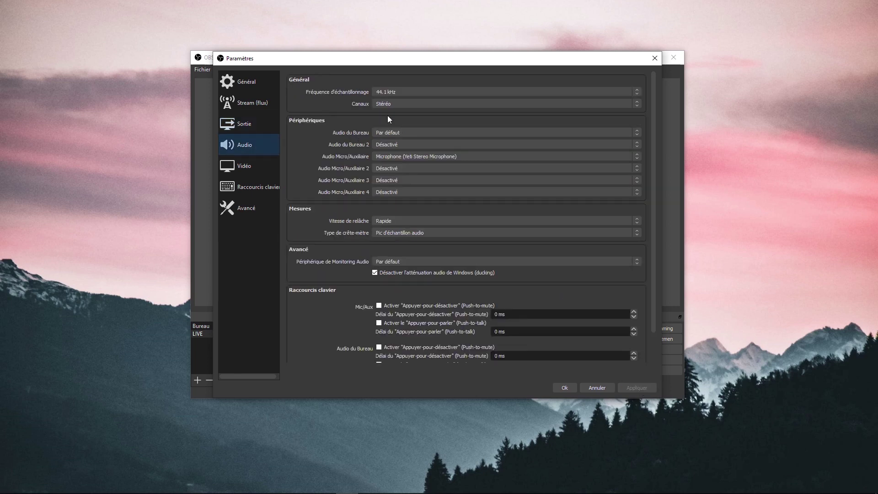
pyautogui.click(391, 92)
pyautogui.click(389, 102)
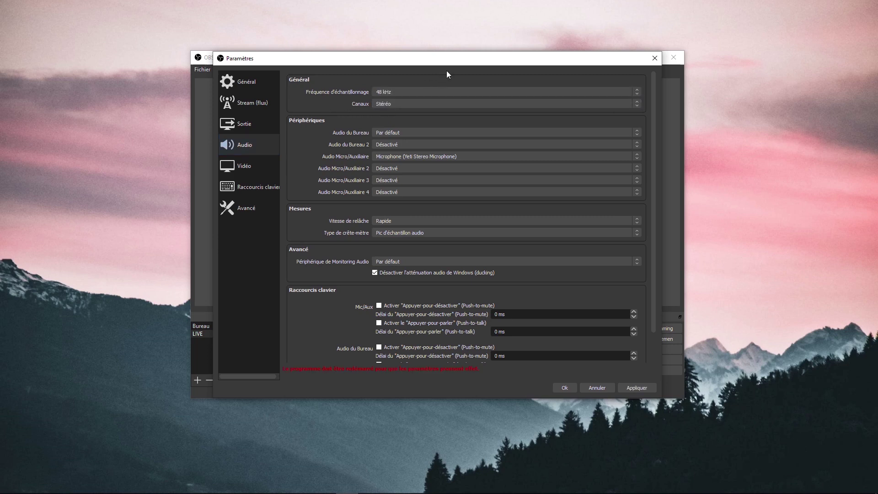
pyautogui.click(638, 387)
# Step: Set the video frame rate to 60 FPS and apply the change
pyautogui.click(273, 167)
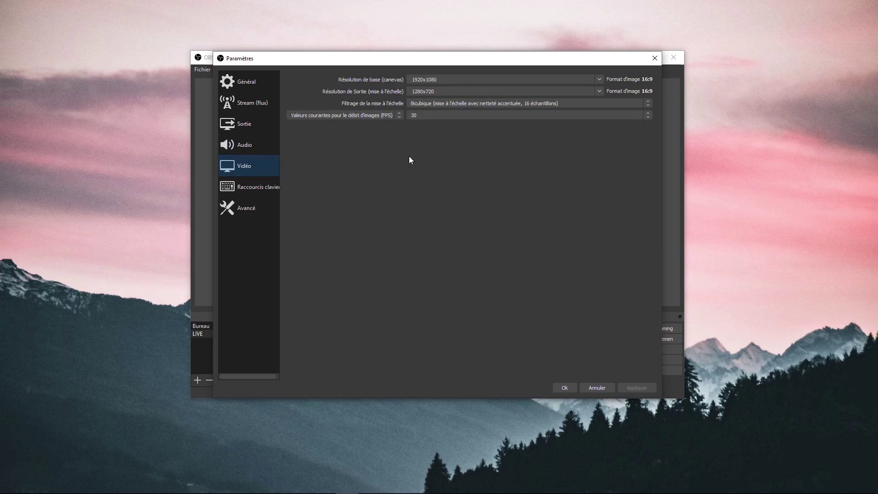
pyautogui.click(434, 115)
pyautogui.click(427, 176)
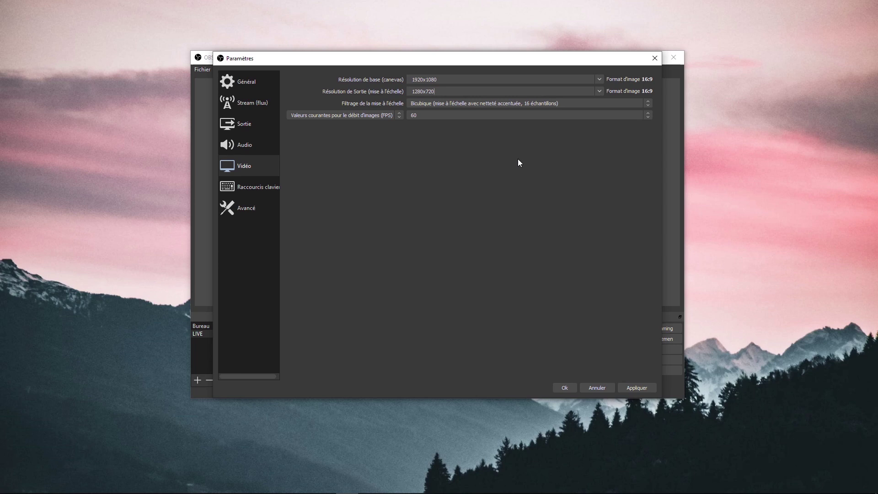
pyautogui.click(638, 388)
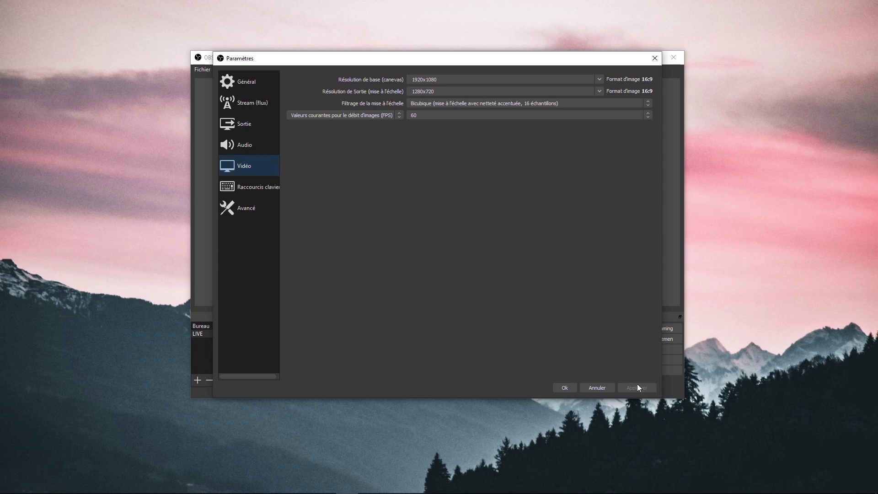
# Step: Look through the hotkey and advanced settings, accept the settings and restart OBS
pyautogui.click(264, 186)
pyautogui.click(263, 208)
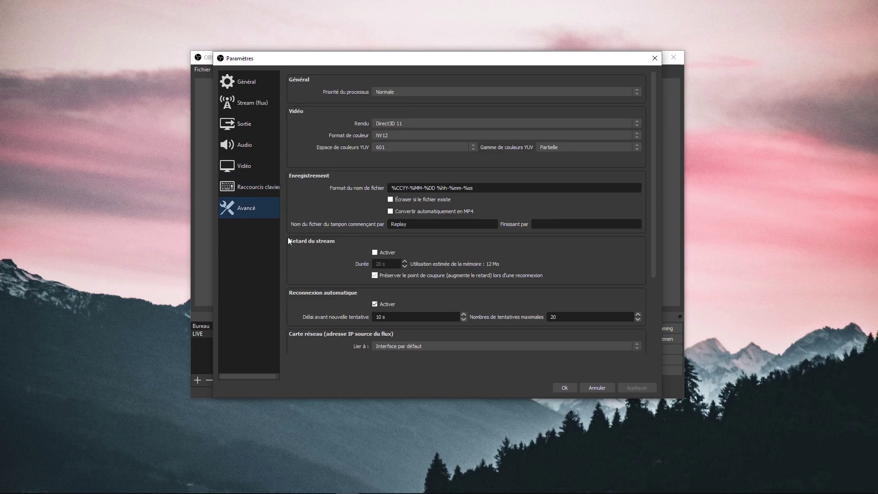
pyautogui.click(568, 386)
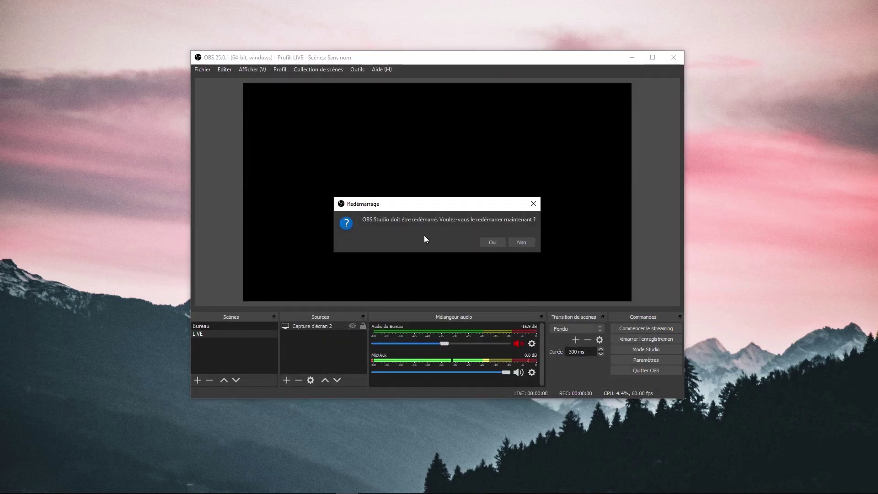
pyautogui.click(500, 243)
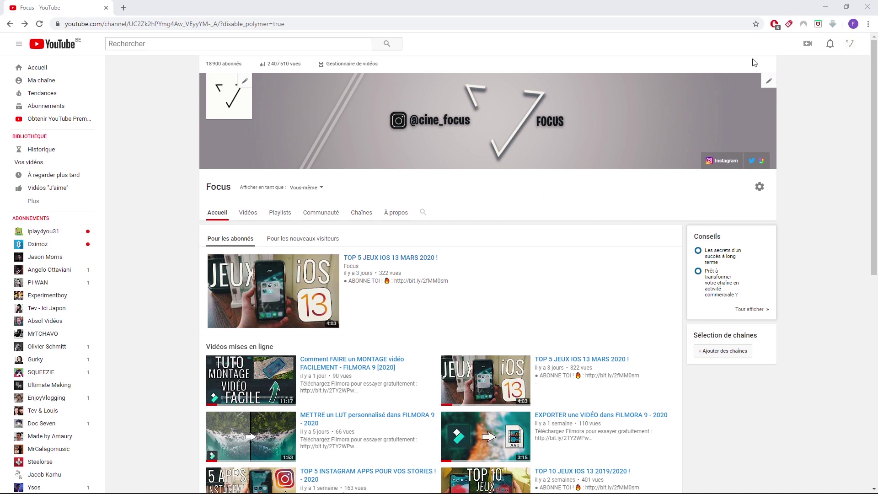
# Step: Switch to YouTube and start a new live stream titled LIVE TUTO with visibility set to Privée
pyautogui.click(807, 46)
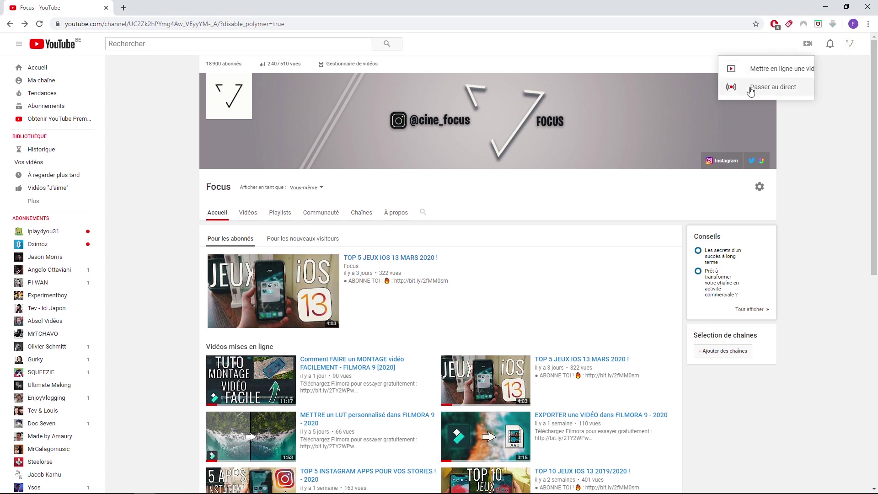
pyautogui.click(776, 91)
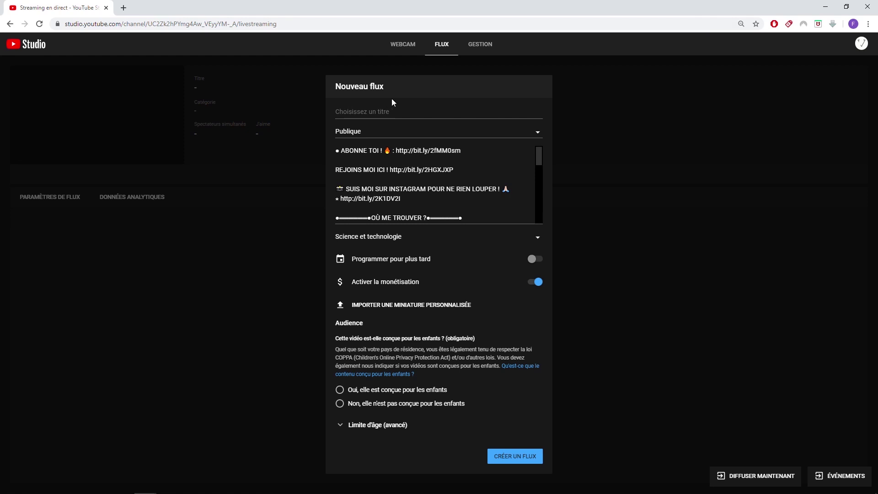
pyautogui.click(379, 112)
pyautogui.write('LIVE TUTO')
pyautogui.click(375, 137)
pyautogui.click(370, 195)
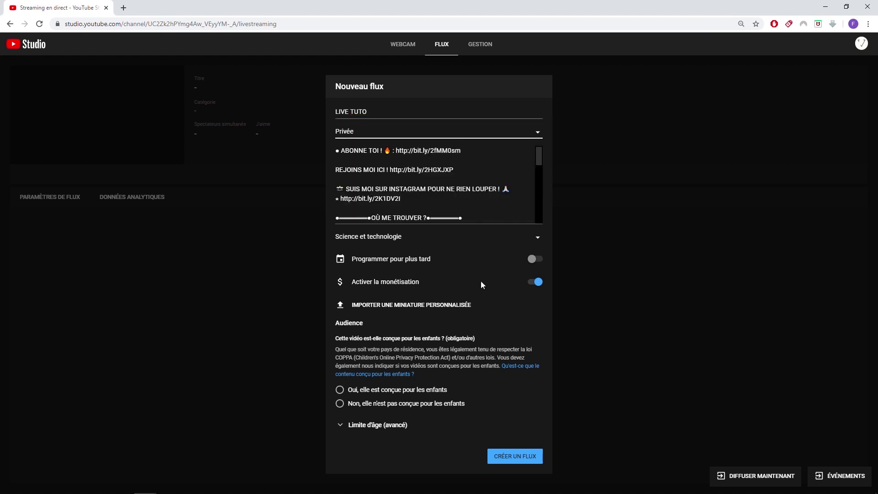
# Step: Set the stream's category to Jeux vidéo and its game title to Fortnite
pyautogui.scroll(-4, 539, 202)
pyautogui.scroll(-2, 539, 201)
pyautogui.scroll(8, 532, 178)
pyautogui.scroll(1, 526, 150)
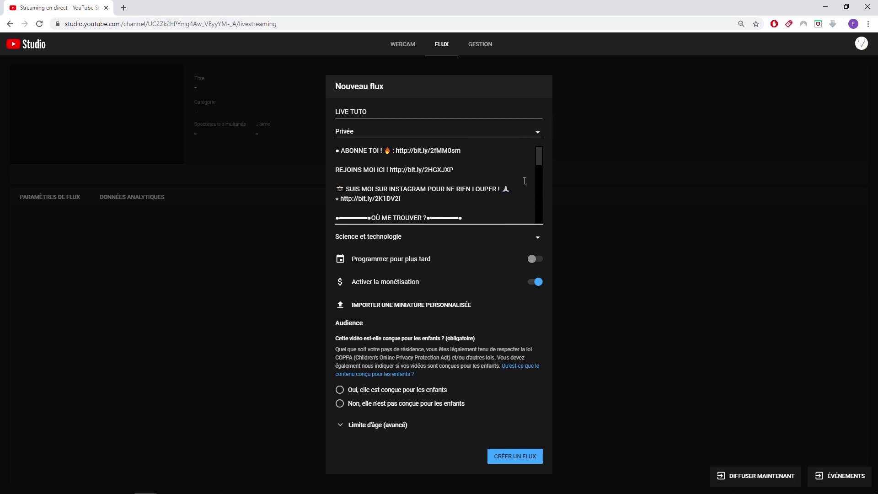
pyautogui.click(421, 243)
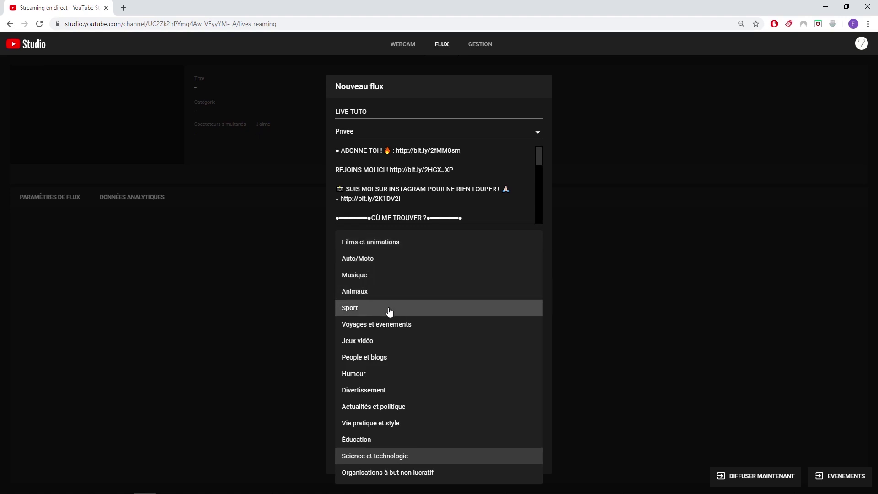
pyautogui.click(360, 344)
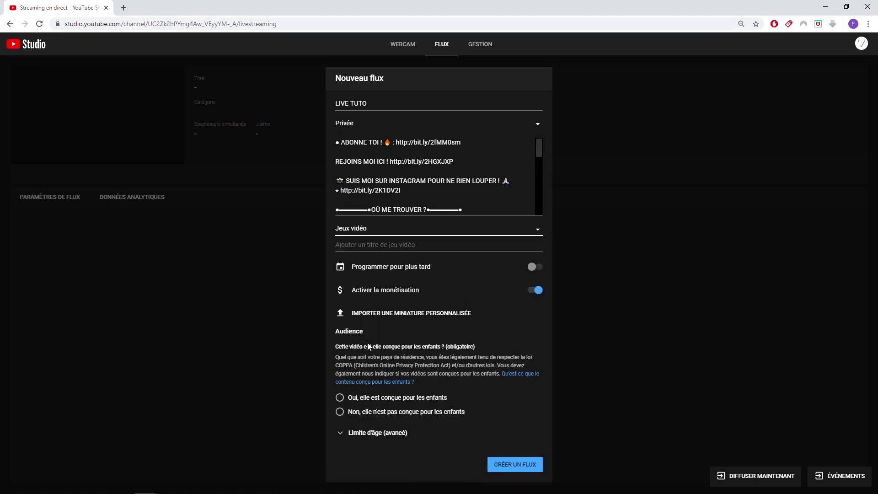
pyautogui.click(374, 246)
pyautogui.write('Forn')
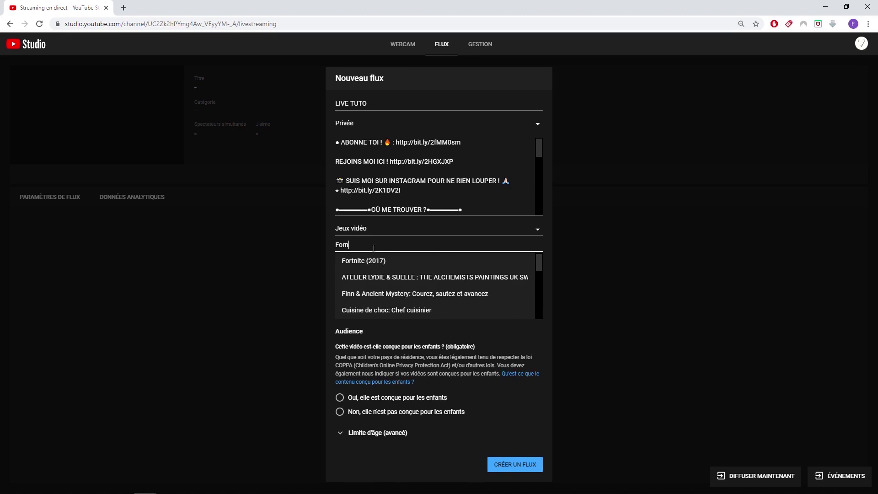
pyautogui.click(365, 261)
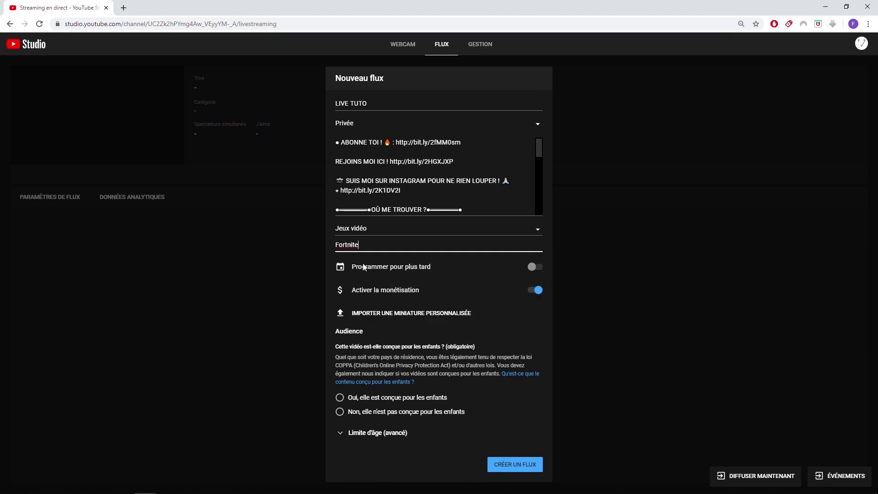
pyautogui.click(535, 268)
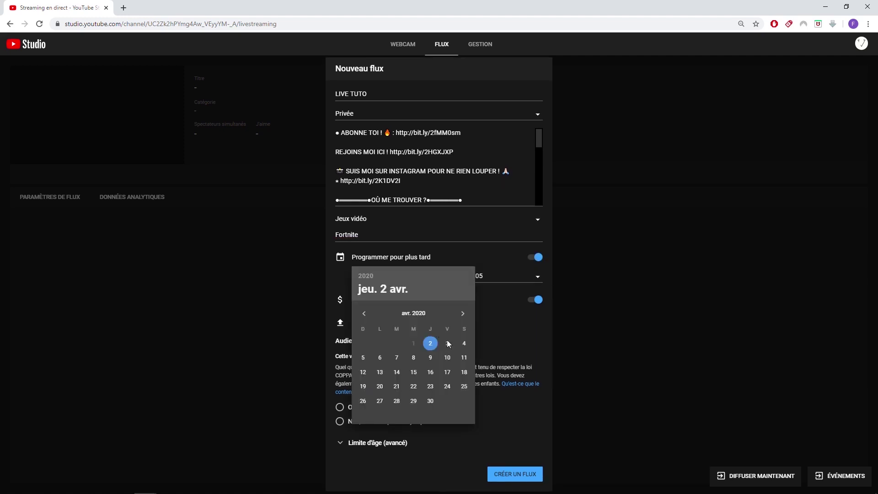
pyautogui.click(496, 332)
pyautogui.click(535, 257)
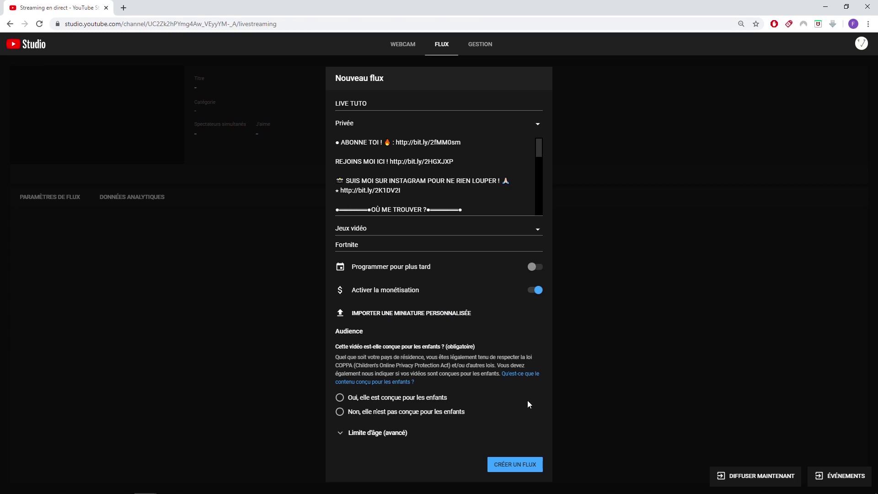
# Step: Answer the required question on whether the video is made for children and create the stream
pyautogui.click(514, 465)
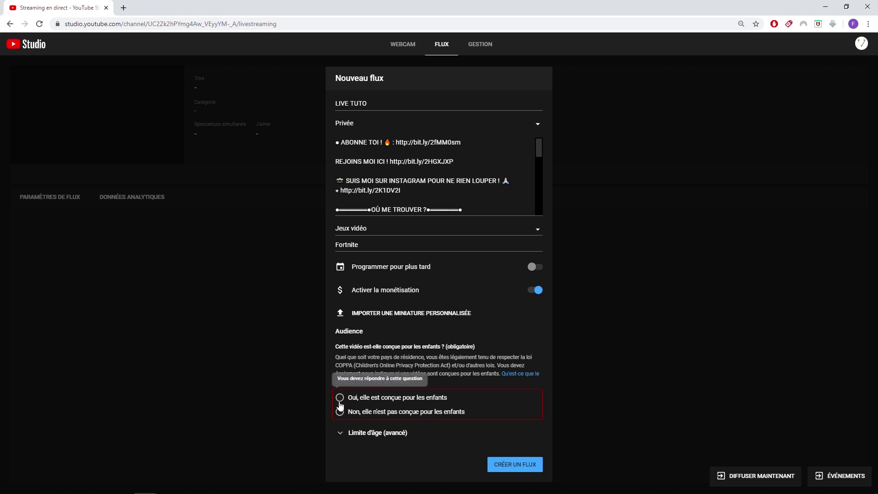
pyautogui.click(339, 402)
pyautogui.click(514, 487)
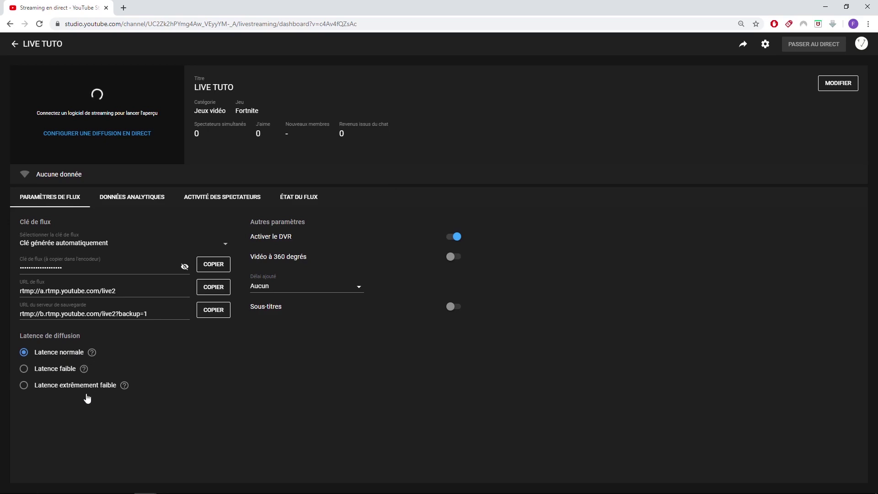
# Step: Set the broadcast latency to Latence faible and copy the stream key
pyautogui.moveTo(84, 370)
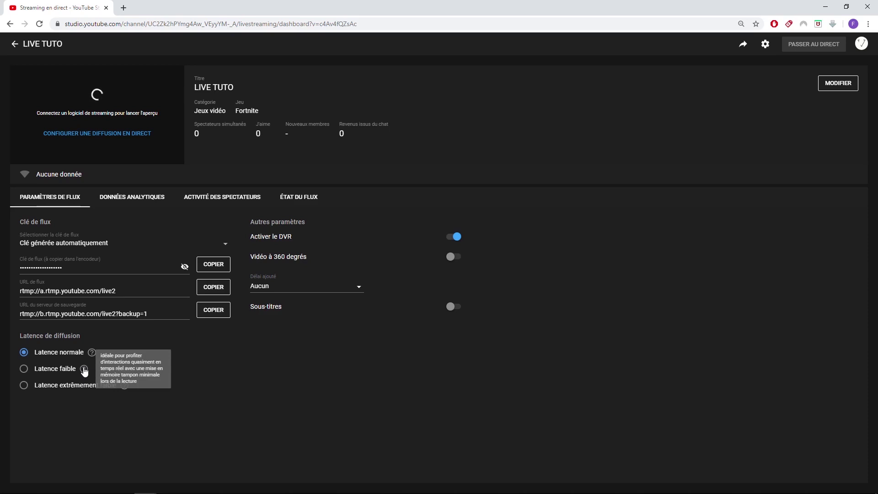
pyautogui.click(23, 370)
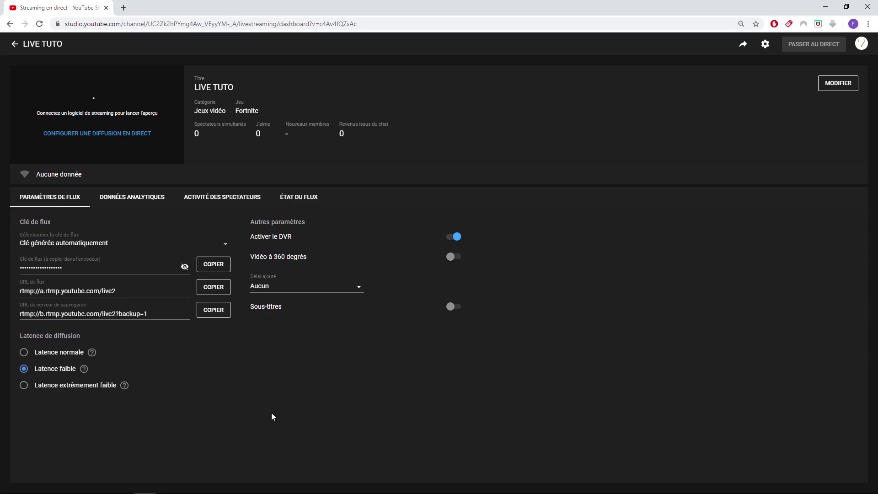
pyautogui.click(219, 263)
pyautogui.click(218, 268)
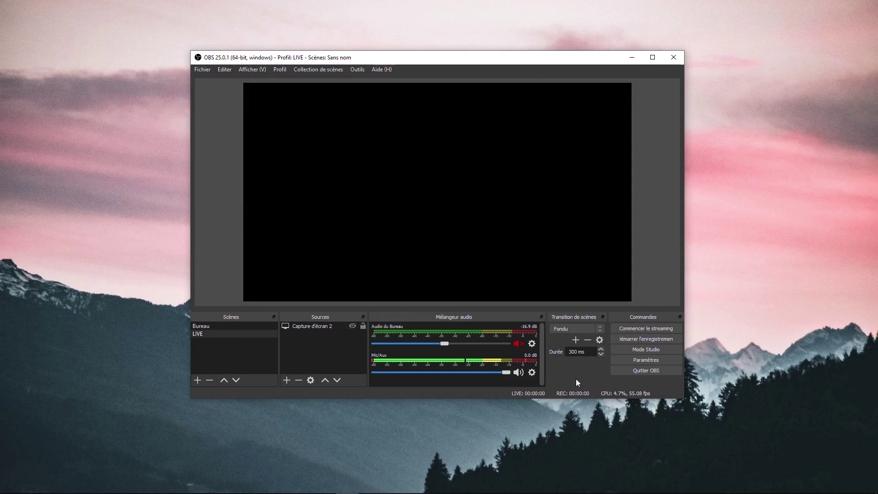
# Step: Switch to OBS, paste the copied stream key into the streaming settings and save them
pyautogui.click(638, 361)
pyautogui.click(252, 103)
pyautogui.rightClick(389, 111)
pyautogui.click(412, 161)
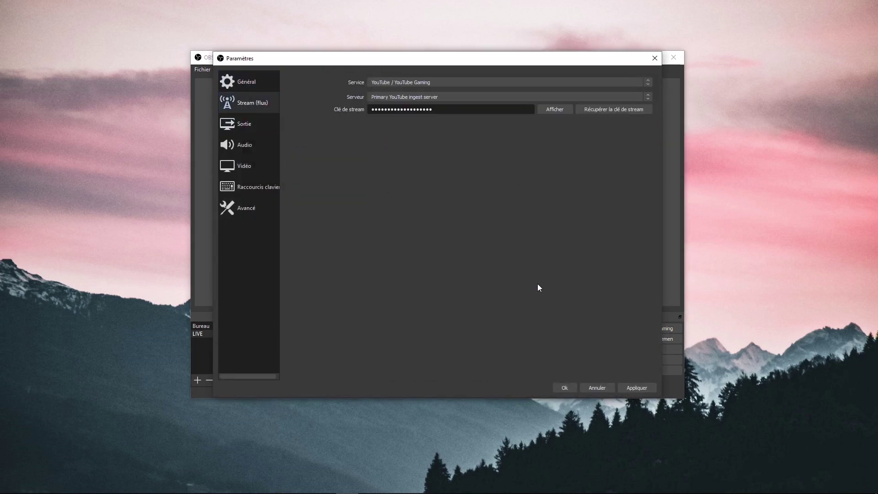
pyautogui.click(627, 389)
pyautogui.click(565, 388)
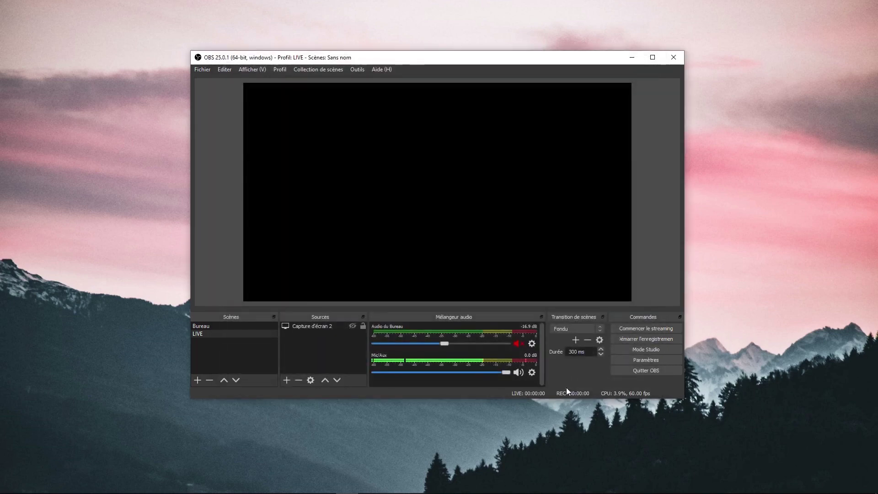
# Step: Start streaming from OBS and switch back to the YouTube Studio live dashboard
pyautogui.click(644, 329)
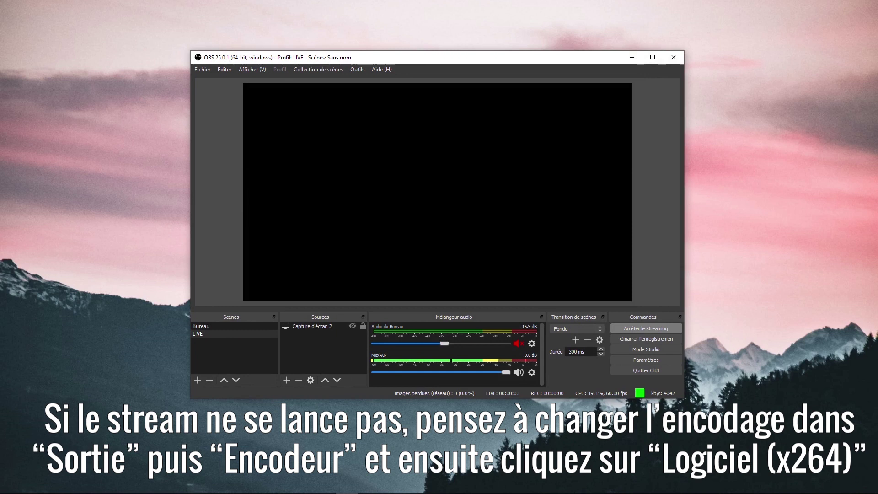
pyautogui.moveTo(279, 492)
pyautogui.click(145, 484)
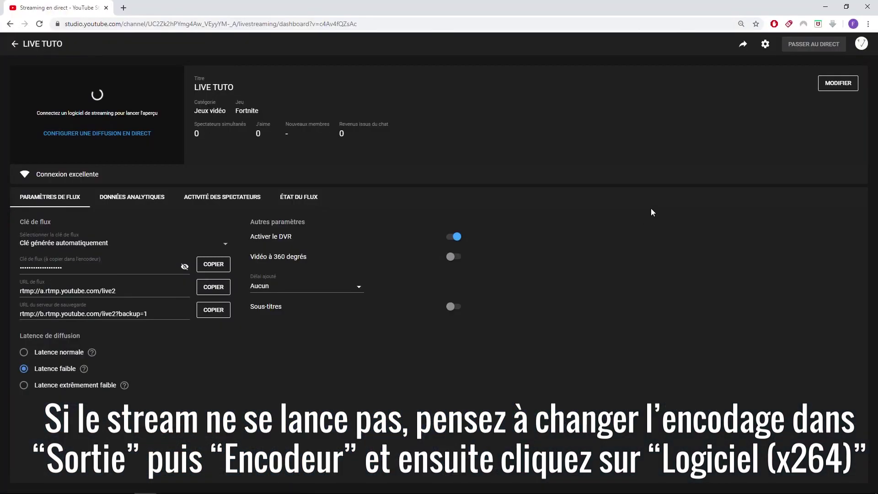